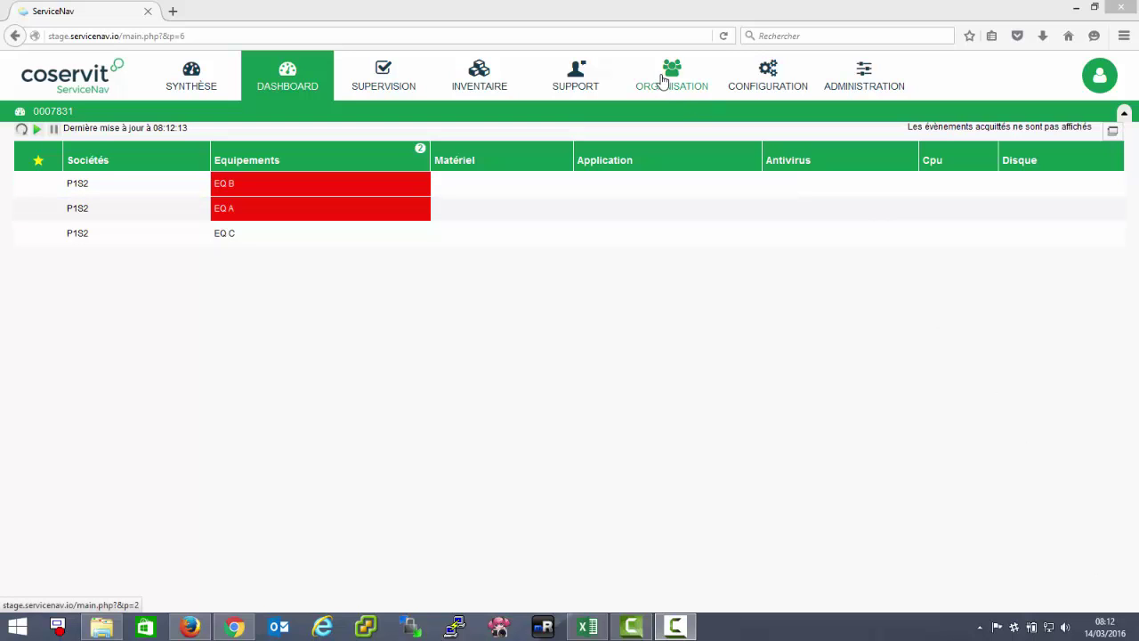
# From the Organisation section, open the new-client form on company P1's Sociétés page
pyautogui.click(741, 92)
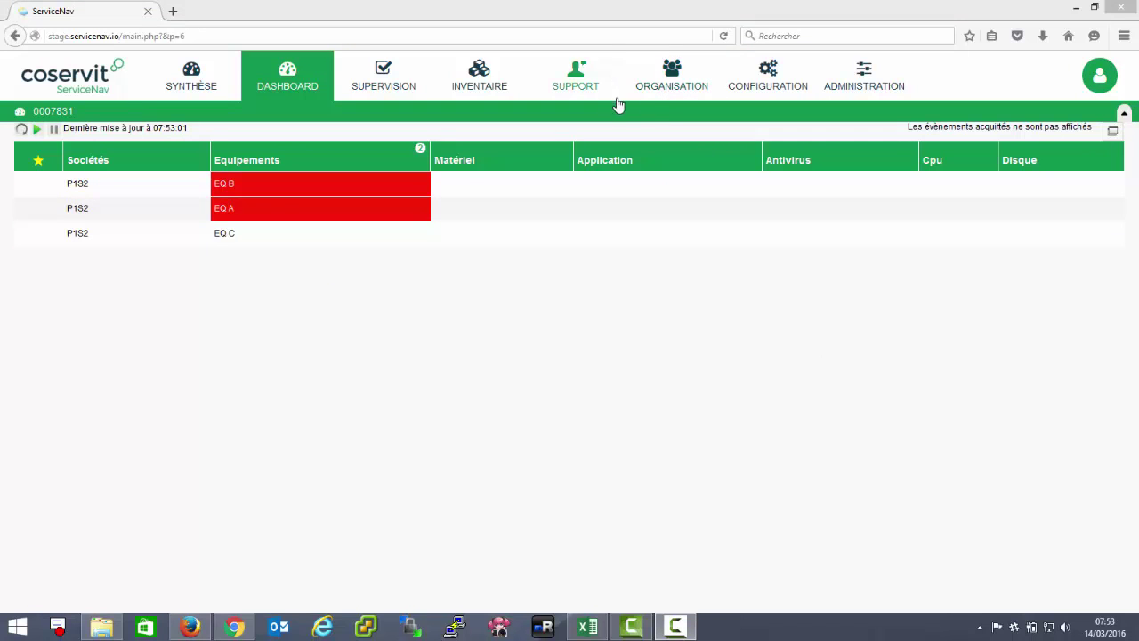
pyautogui.click(666, 83)
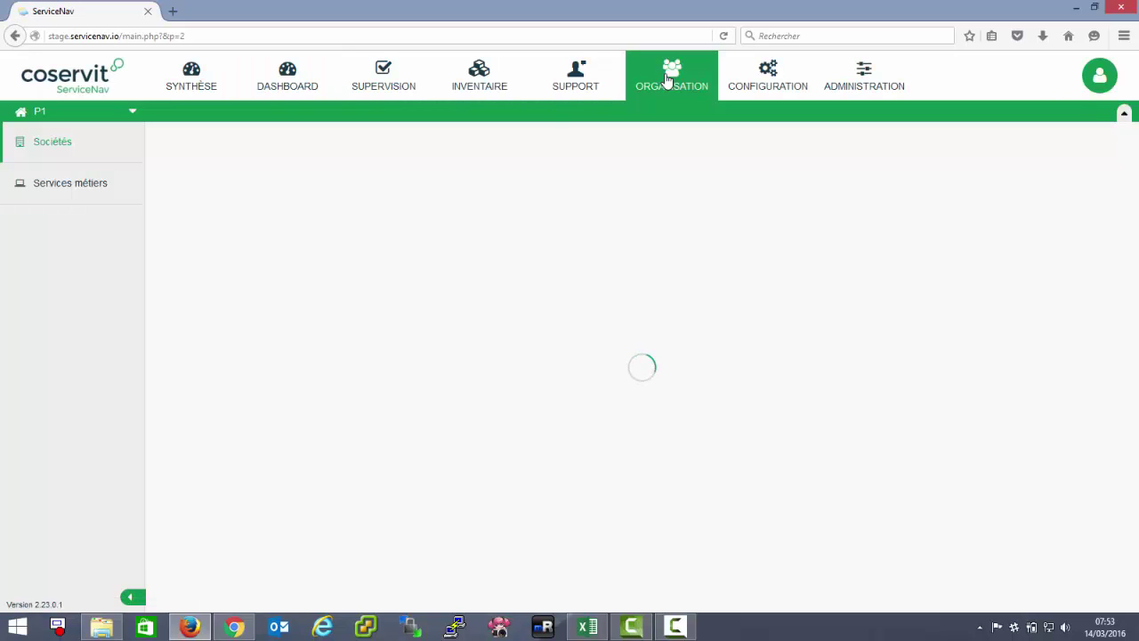
pyautogui.click(75, 117)
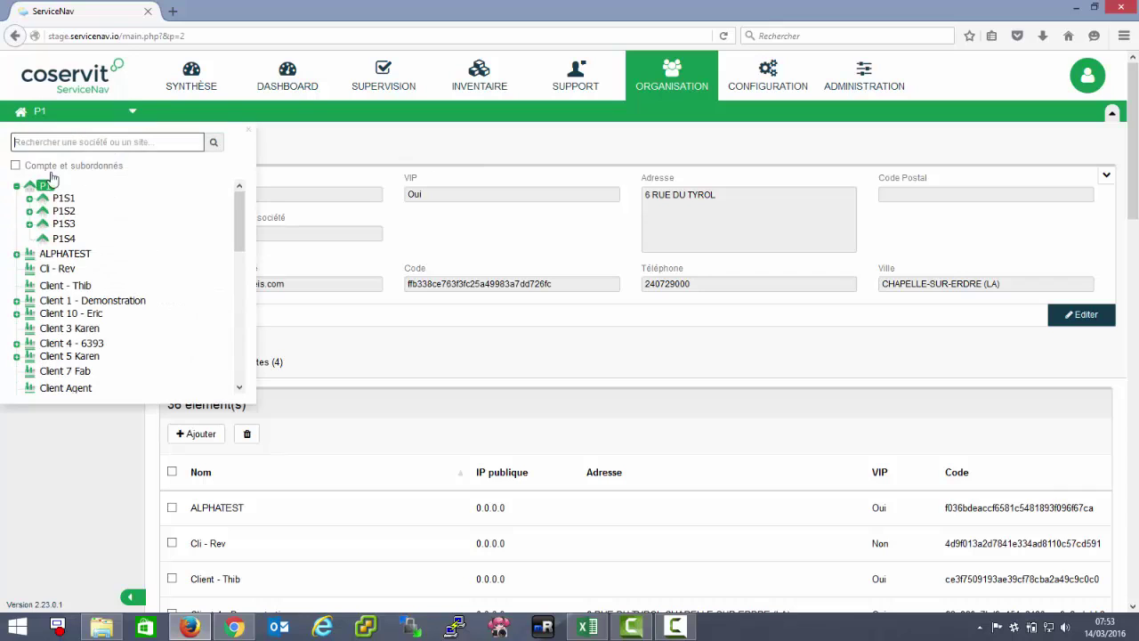
pyautogui.click(284, 156)
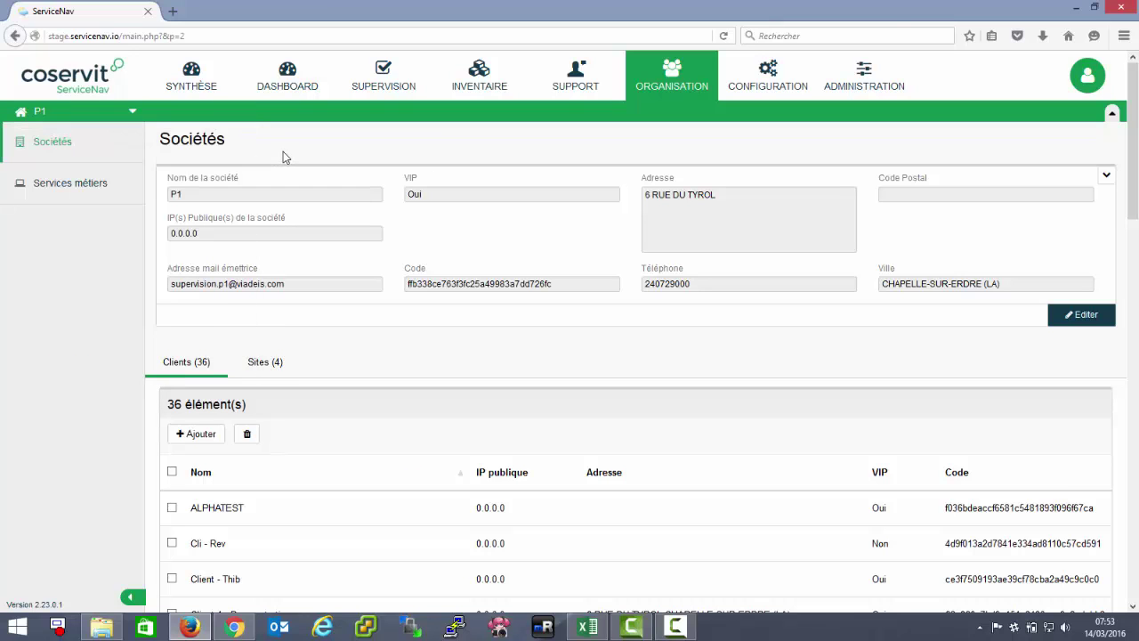
pyautogui.click(200, 434)
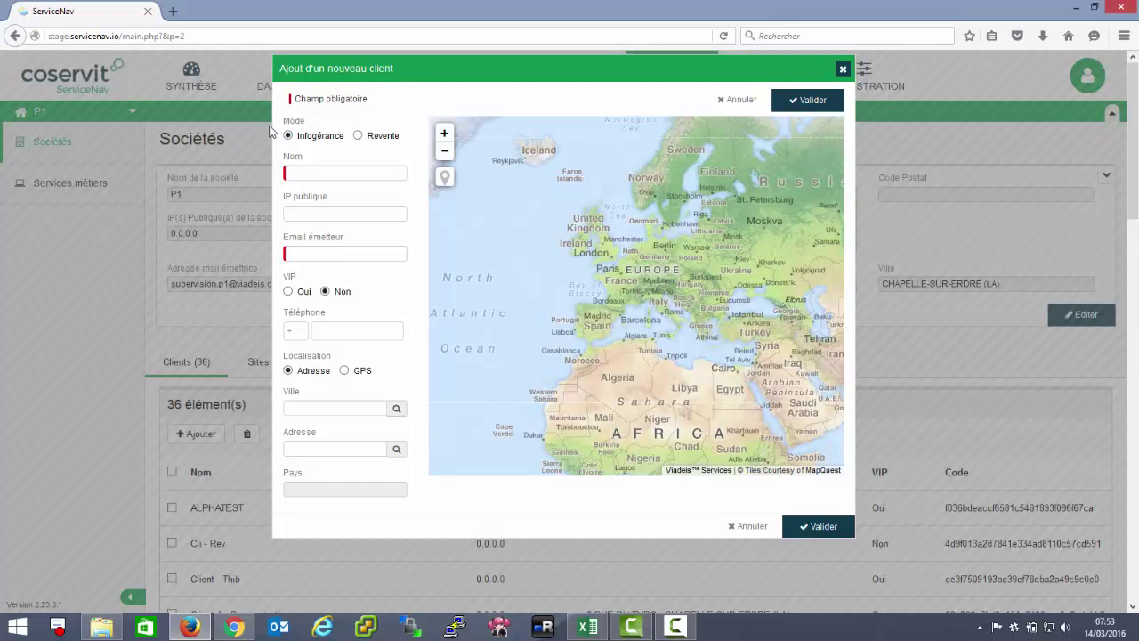
# Name the new client 0_Mon_Client_A
pyautogui.click(317, 168)
pyautogui.write('Mon_')
pyautogui.write('Client_A')
pyautogui.press('Home')
pyautogui.write('0_')
# Enter the client's sender e-mail, set VIP to Oui, and fill in the phone number
pyautogui.click(302, 253)
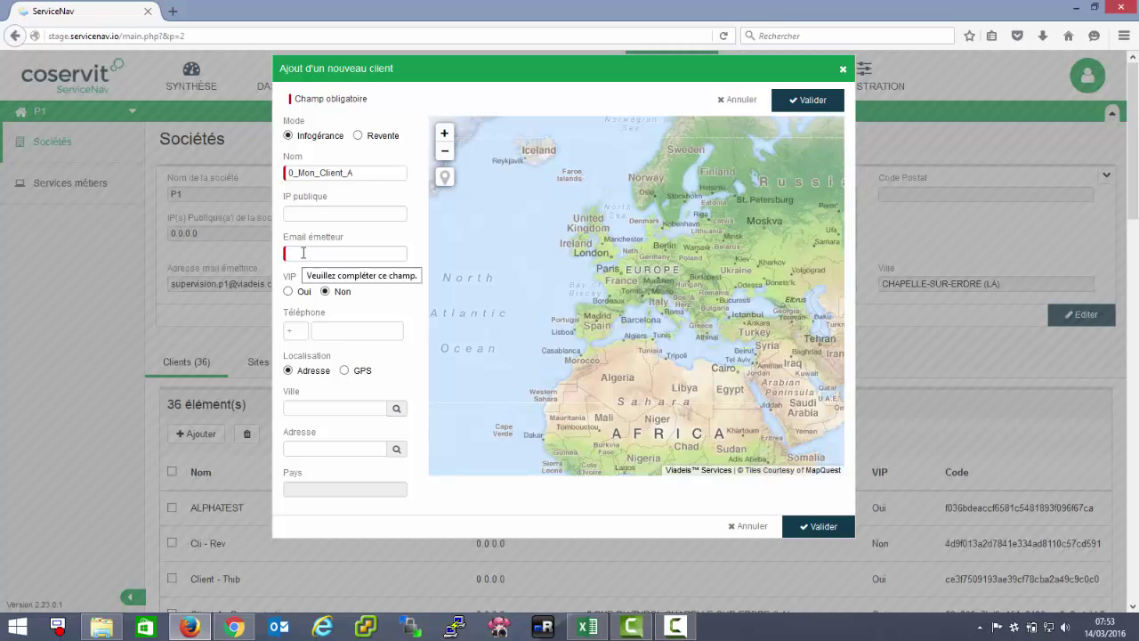
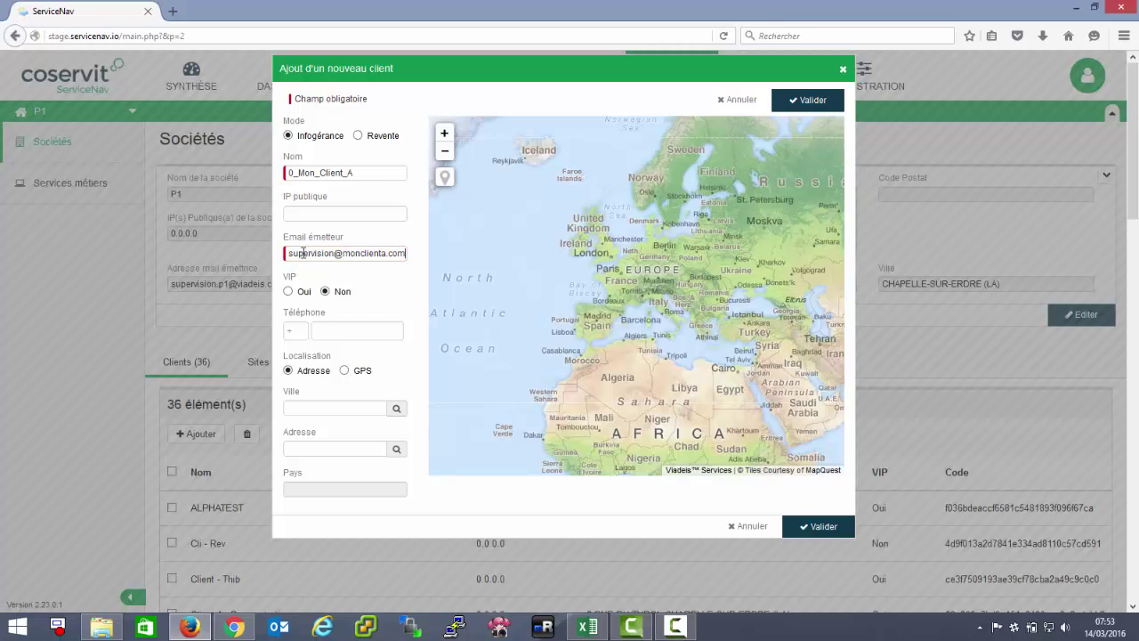
pyautogui.click(288, 291)
pyautogui.click(299, 328)
pyautogui.write('+33')
pyautogui.write('grenoble')
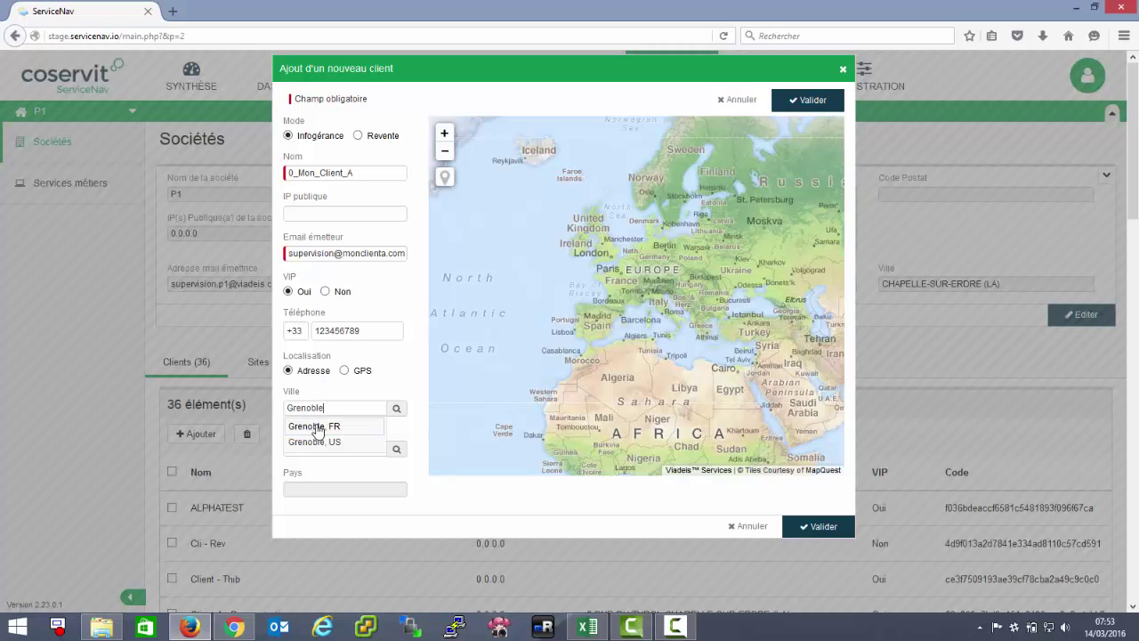
# Place the client at Cours Lafontaine, Grenoble, FR, adjust the map pin, and save it
pyautogui.click(318, 423)
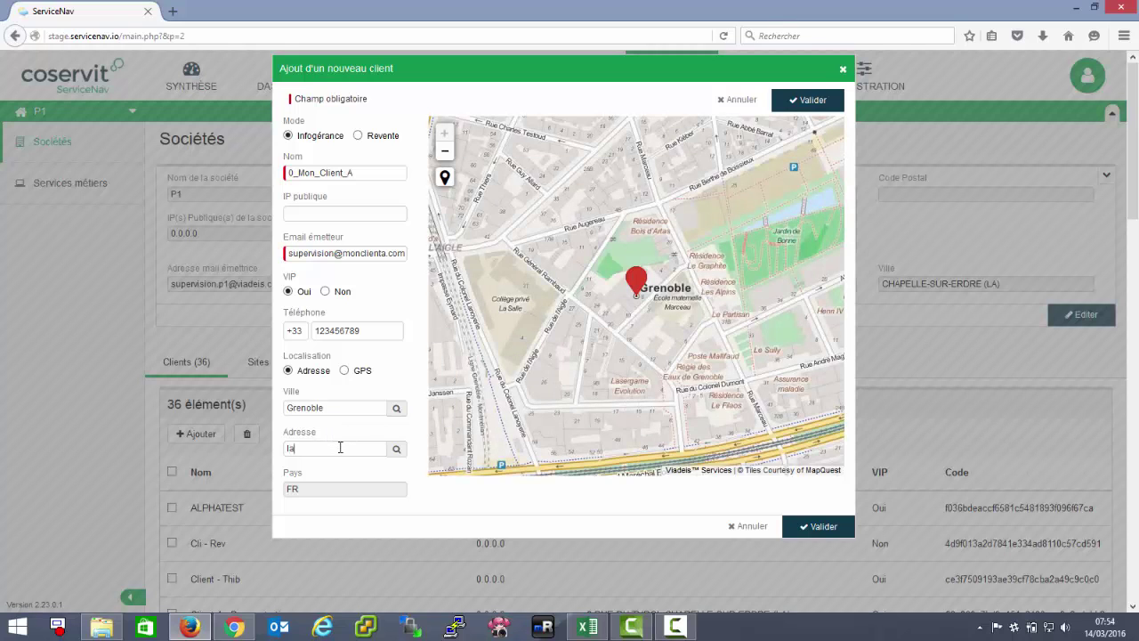
pyautogui.click(340, 448)
pyautogui.write('cours lafontaine')
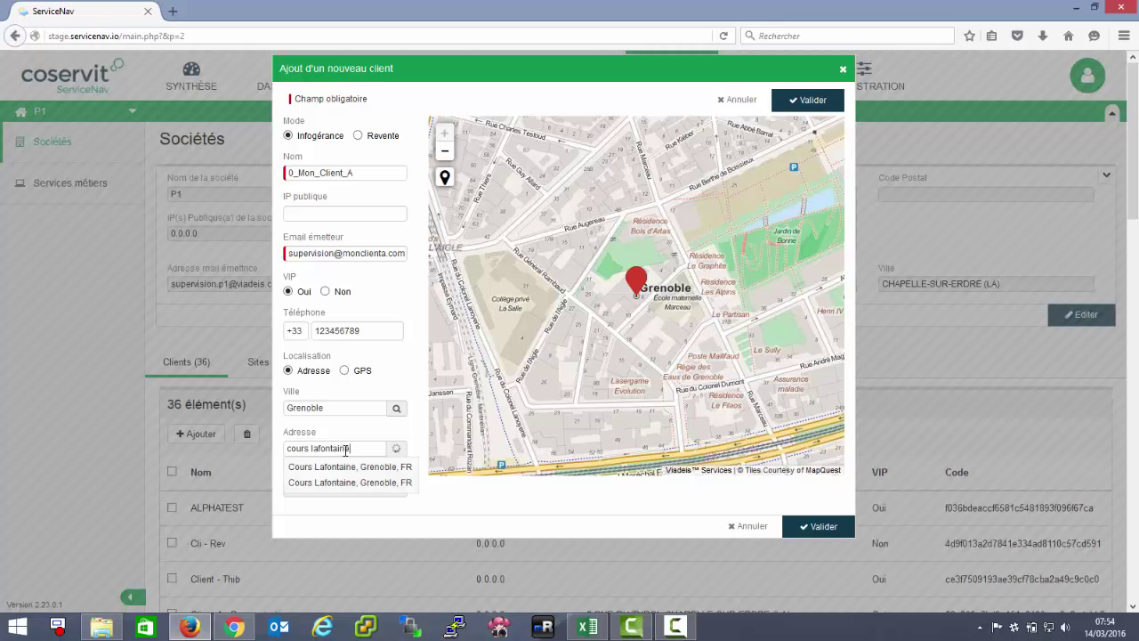
pyautogui.click(349, 469)
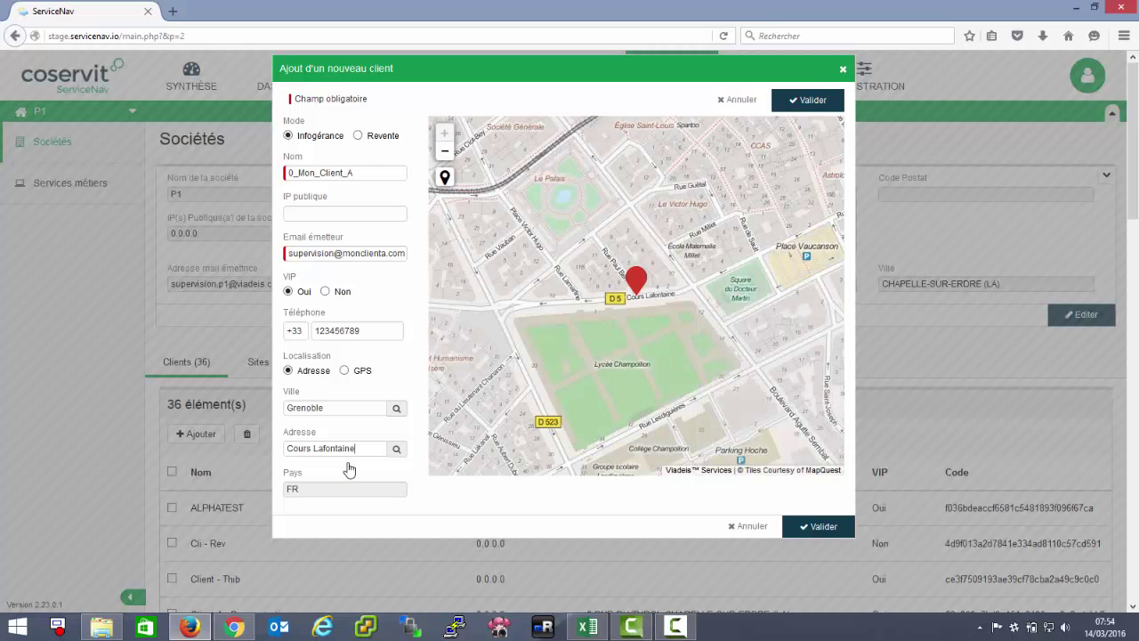
pyautogui.moveTo(635, 280)
pyautogui.mouseDown()
pyautogui.moveTo(567, 272)
pyautogui.moveTo(552, 254)
pyautogui.moveTo(512, 301)
pyautogui.mouseUp()
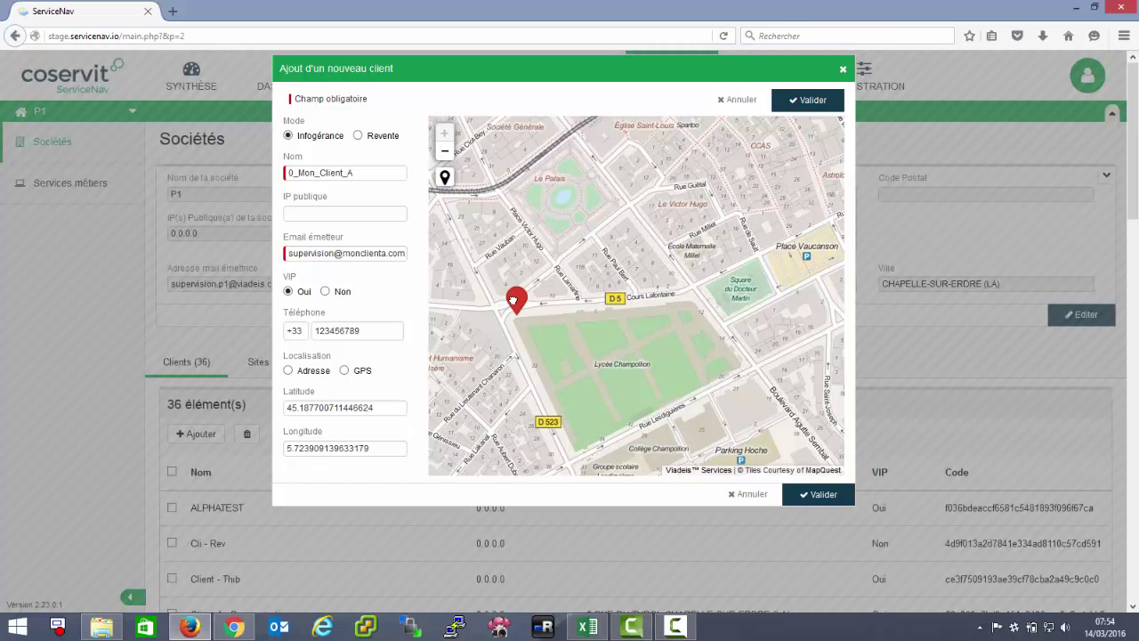
pyautogui.click(818, 494)
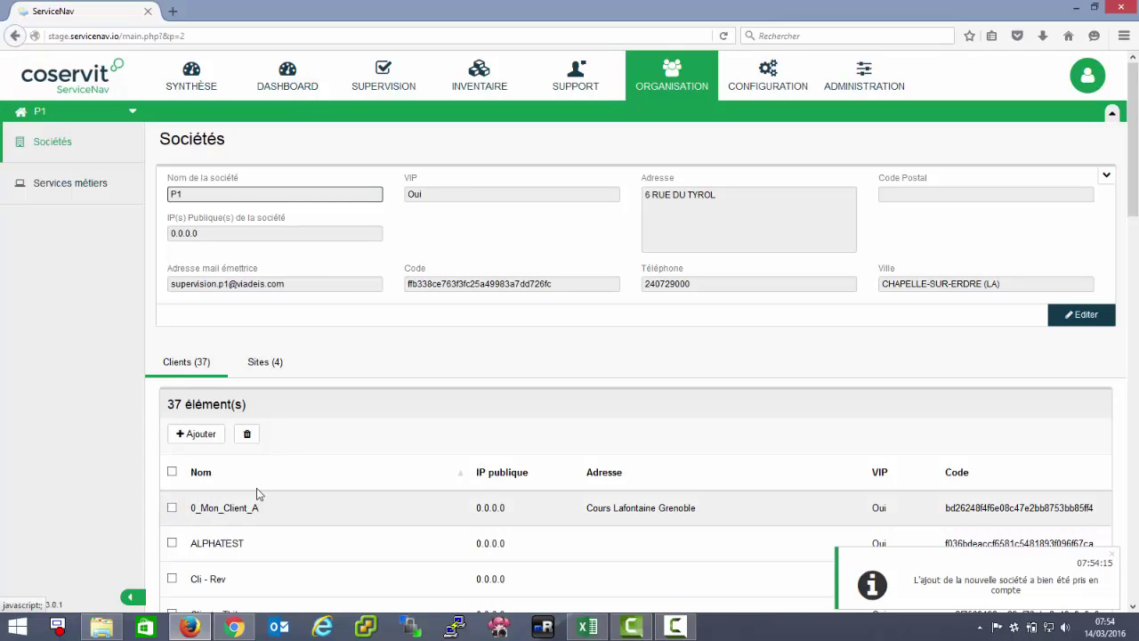
# Open a fresh add-client form under company P1
pyautogui.click(107, 113)
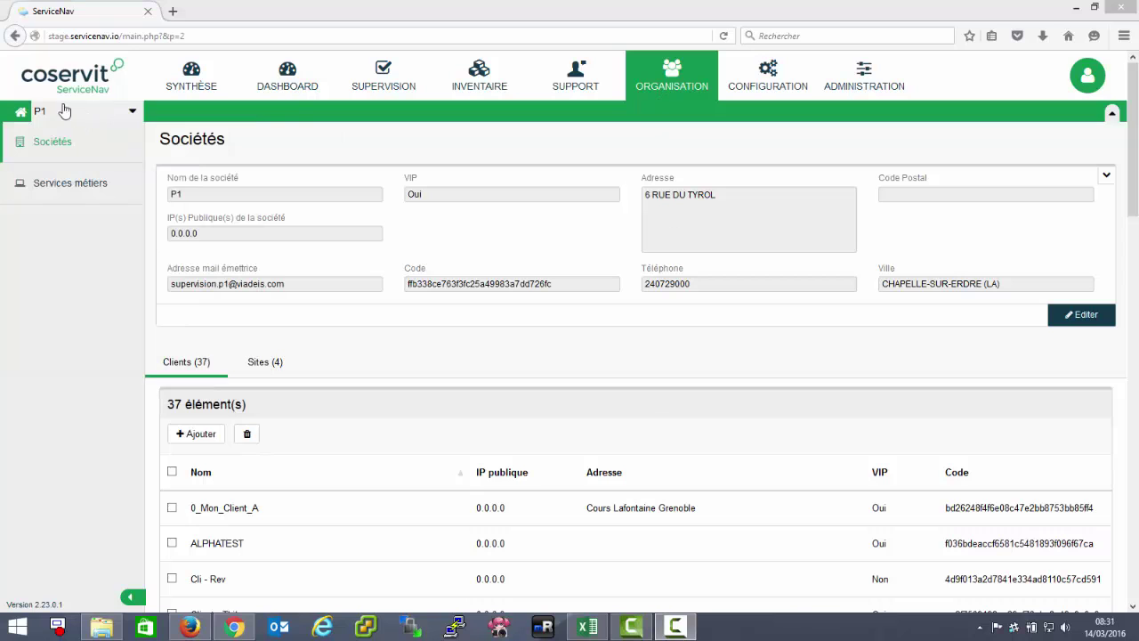
pyautogui.click(185, 441)
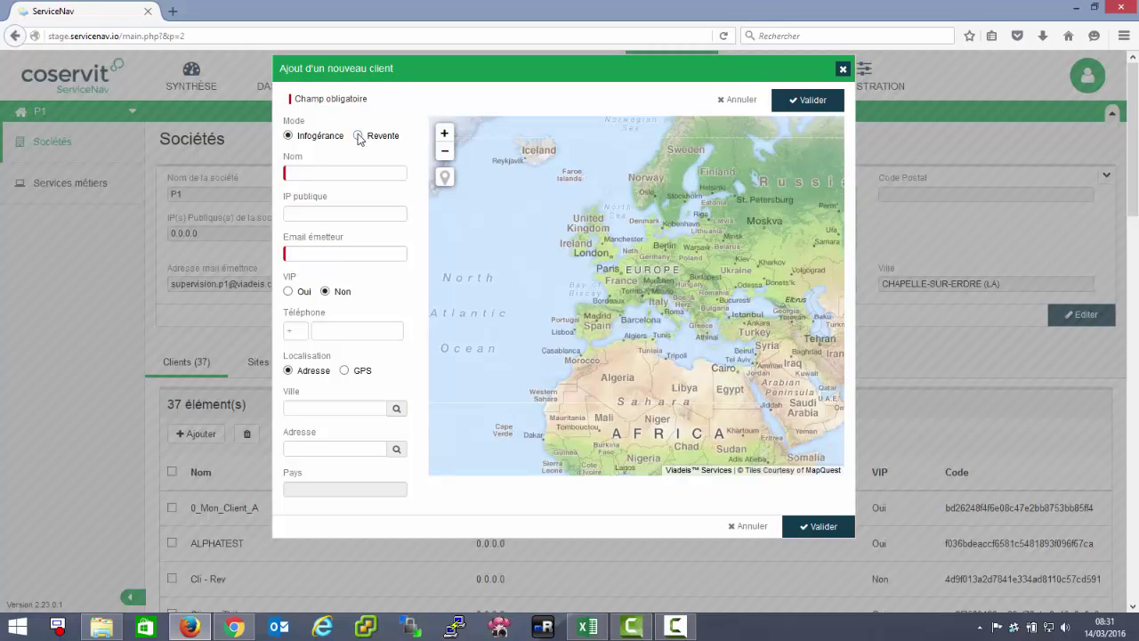
# Switch the client mode to resale and name the client 0_Mon_Client_B
pyautogui.click(359, 136)
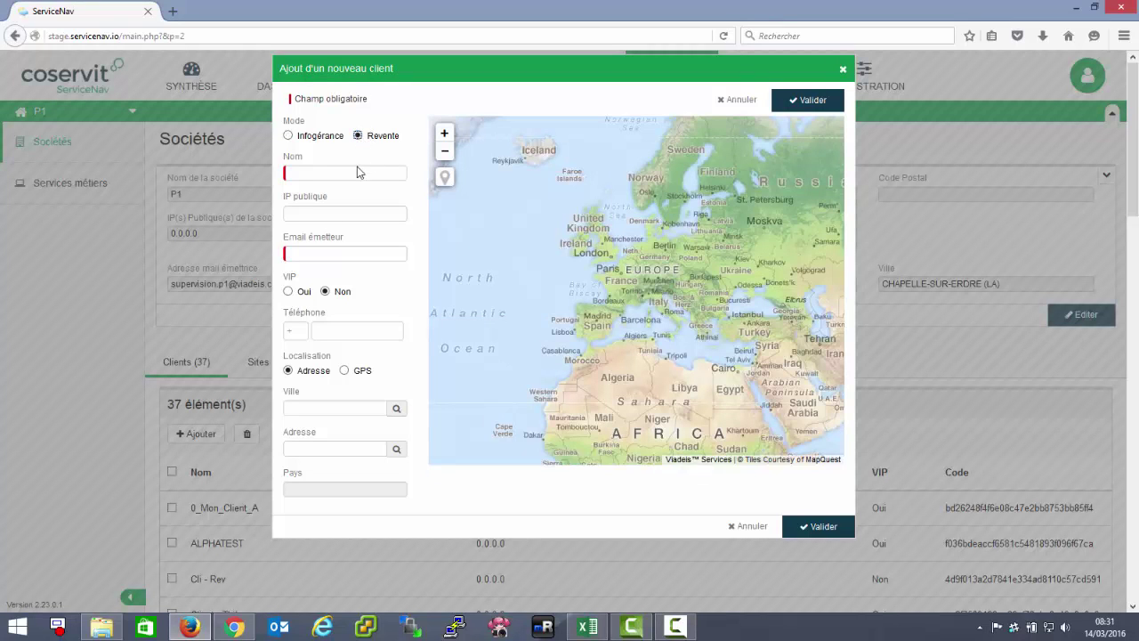
pyautogui.click(357, 169)
pyautogui.write('Mon_')
pyautogui.press('Home')
pyautogui.write('0_Mon_Client')
# Enter the second client's sender e-mail and type Paris as its city
pyautogui.click(309, 253)
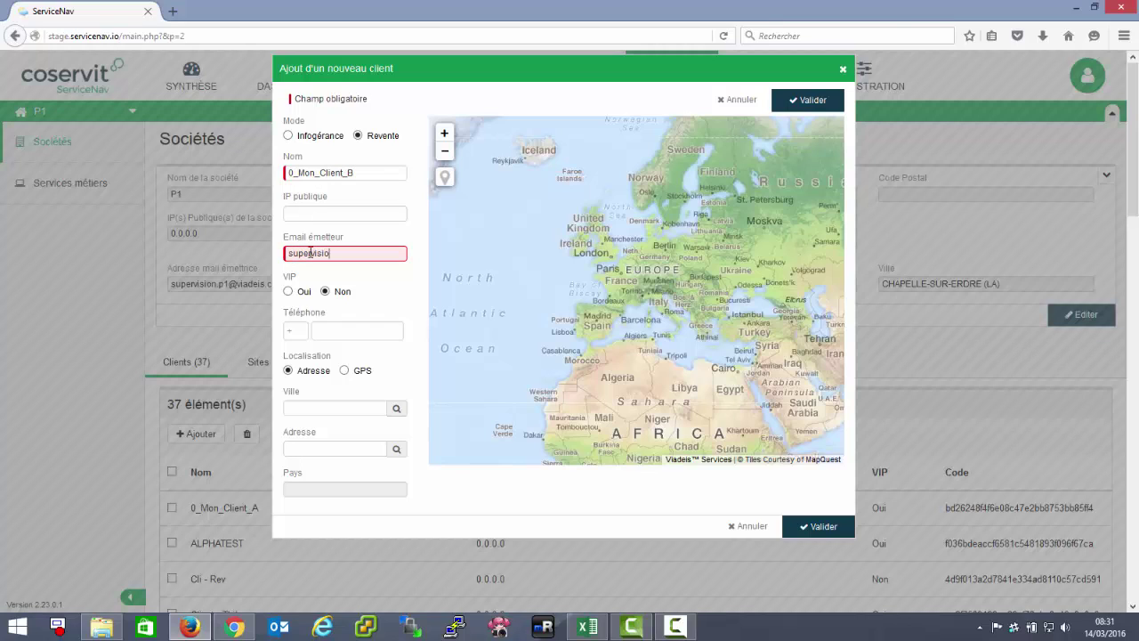
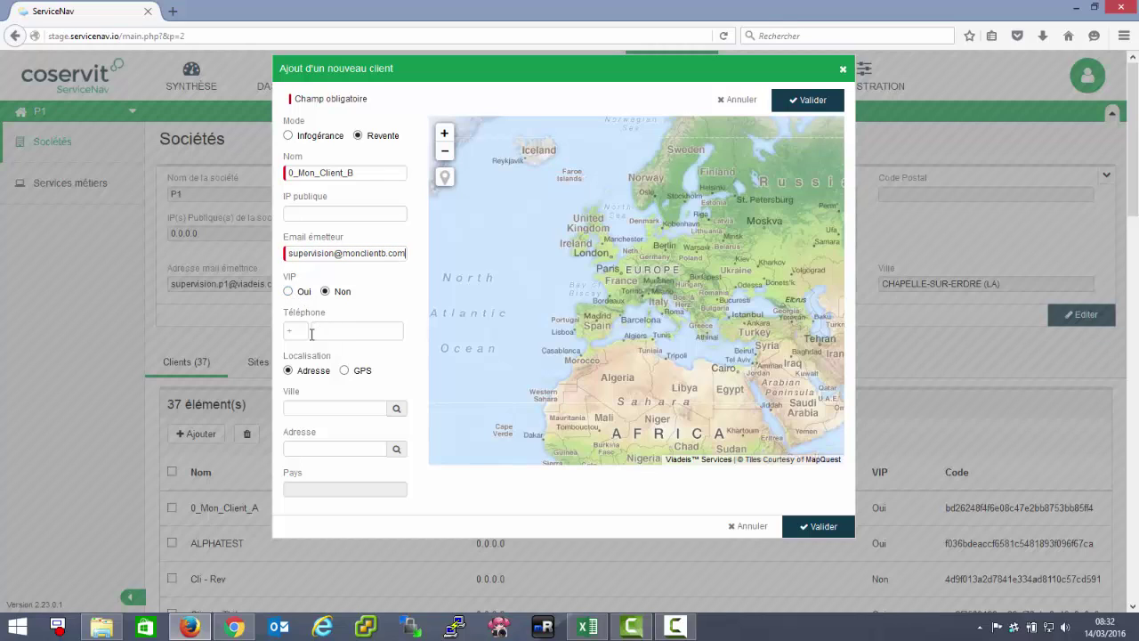
pyautogui.click(318, 407)
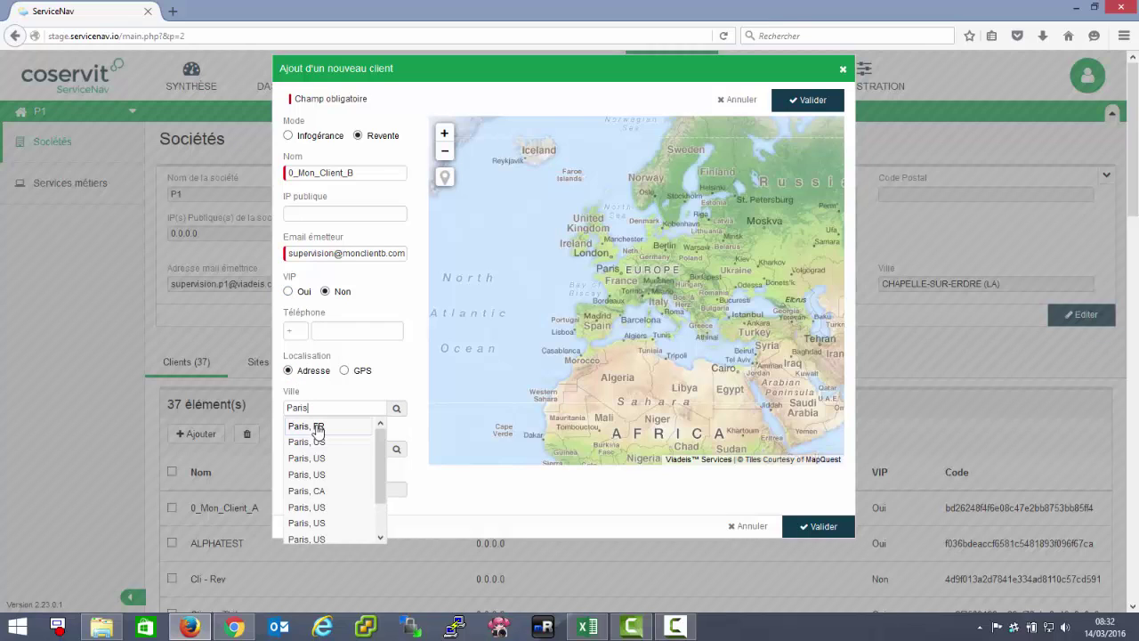
# Set the city to Paris, FR and address Rue de Rivoli, then save 0_Mon_Client_B
pyautogui.click(317, 427)
pyautogui.click(321, 448)
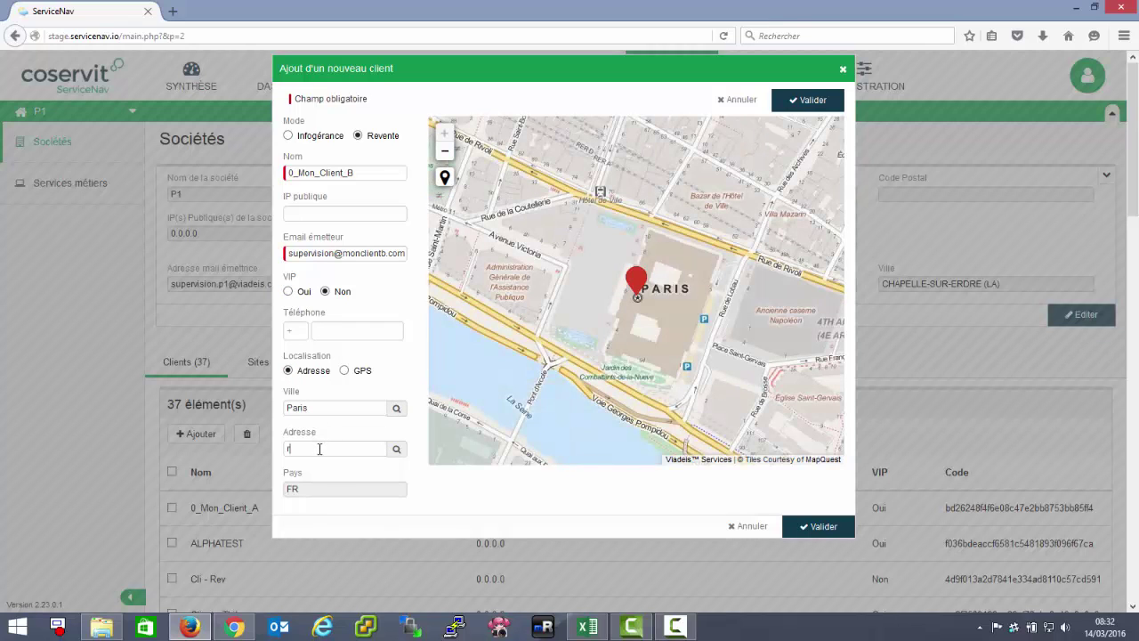
pyautogui.write('rue de rivoli')
pyautogui.click(354, 468)
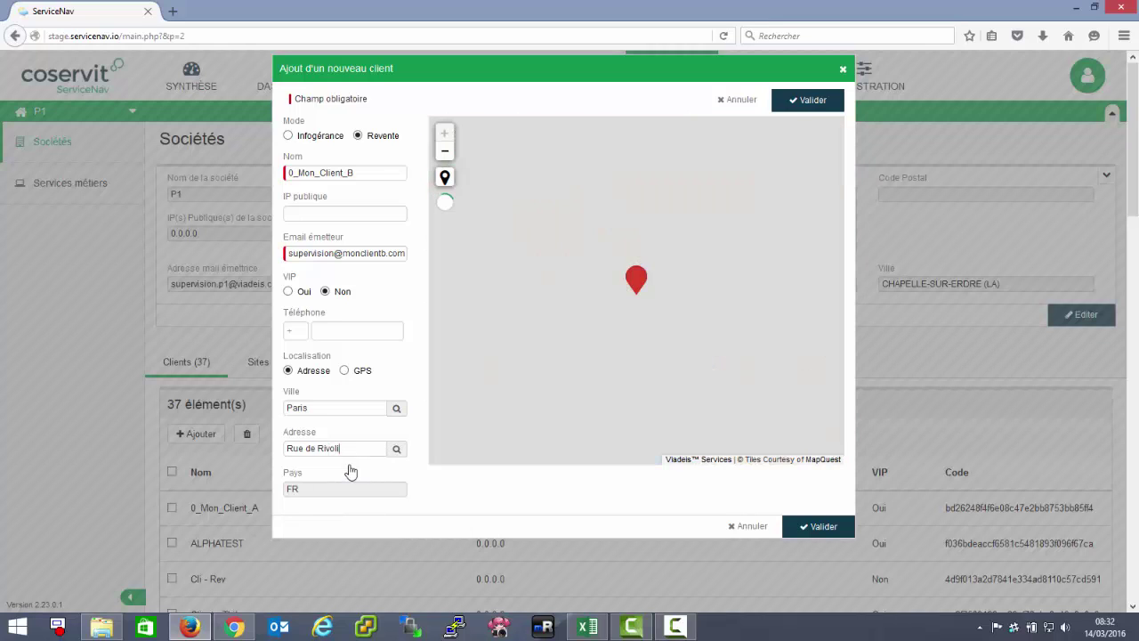
pyautogui.click(823, 527)
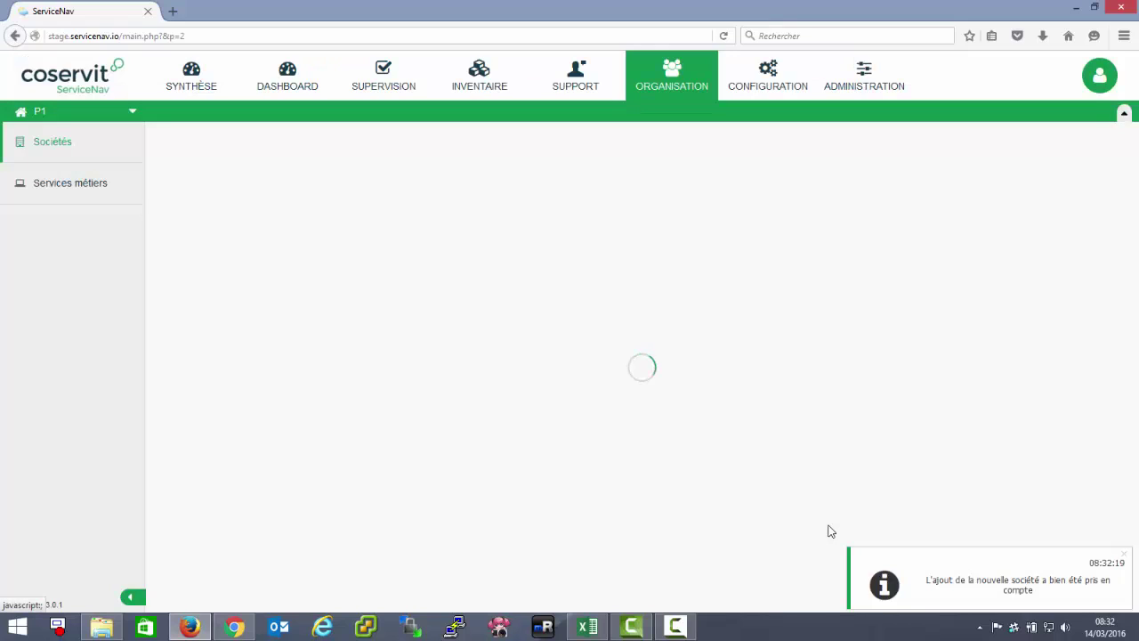
# Navigate through the P1 company tree to 0_Mon_Client_A's Sociétés page
pyautogui.click(132, 113)
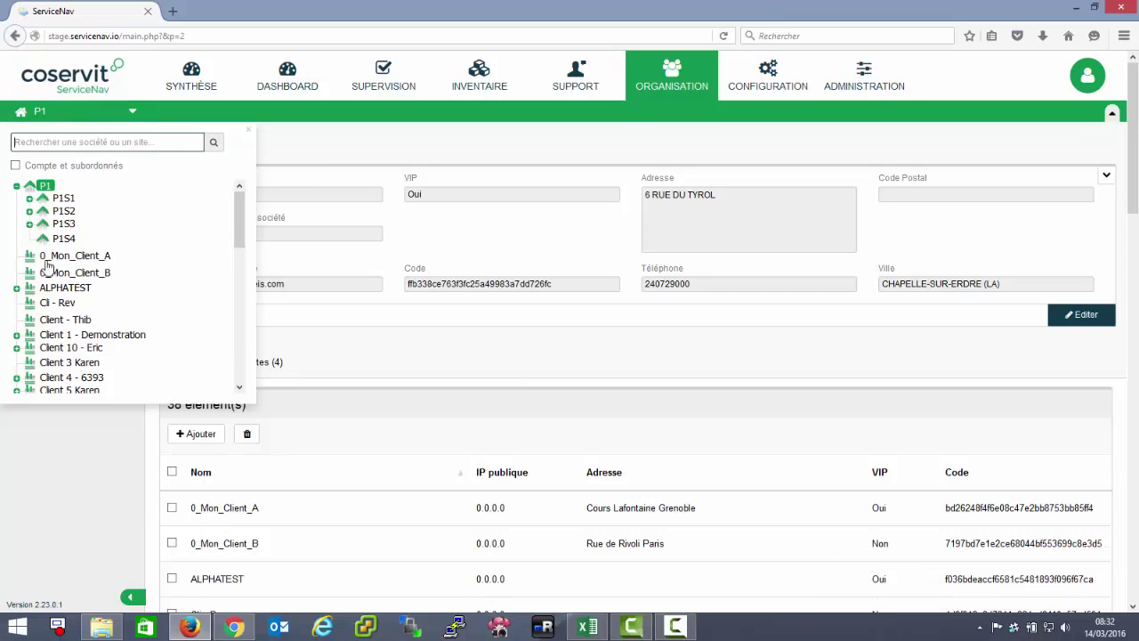
pyautogui.click(814, 315)
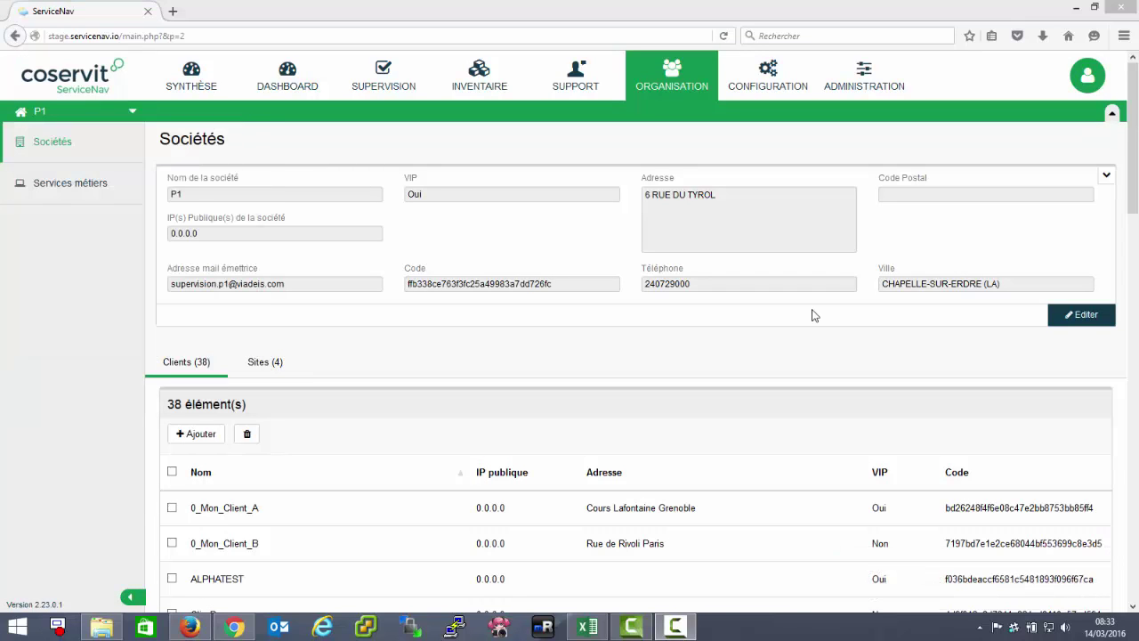
pyautogui.click(70, 122)
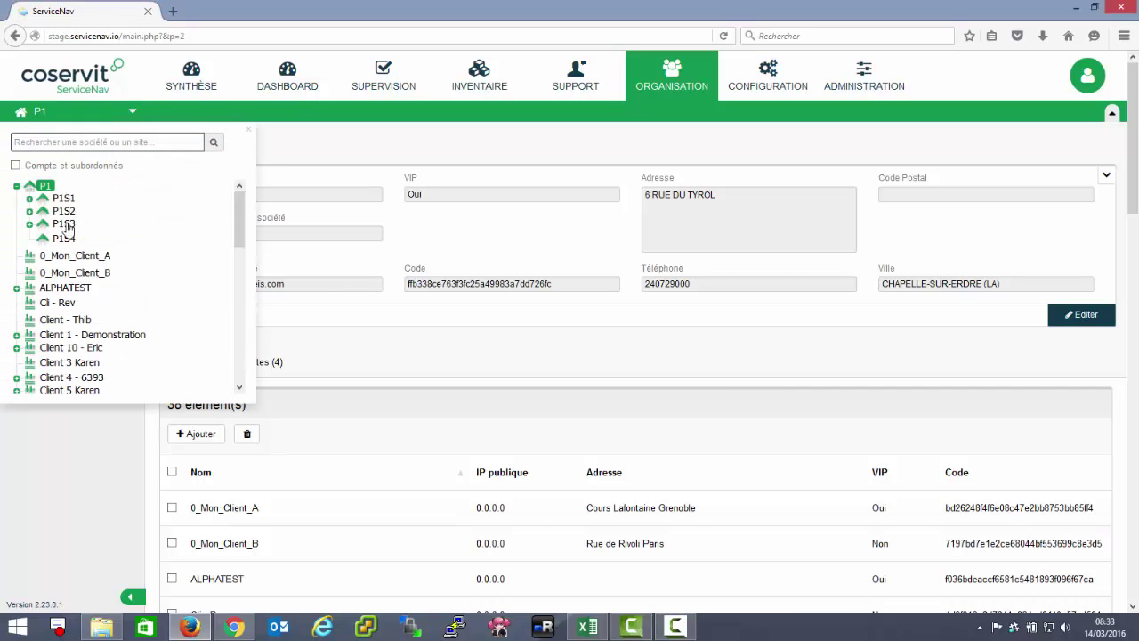
pyautogui.click(63, 257)
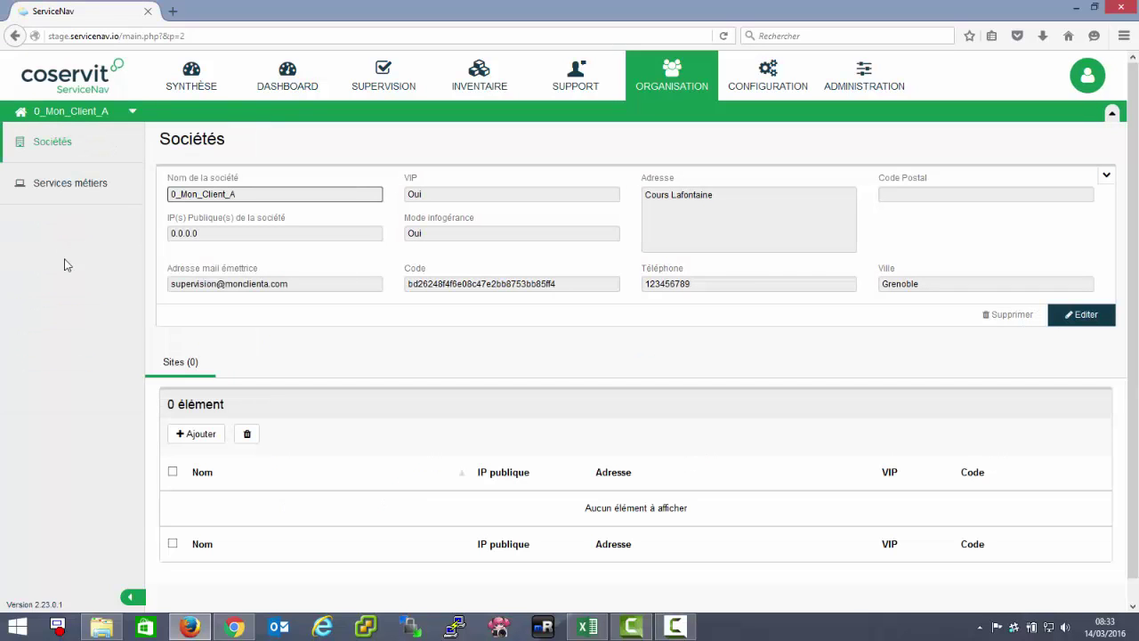
# Open the new-site form for 0_Mon_Client_A and enter the name 0_Mon_A_Site and a sender e-mail
pyautogui.click(197, 434)
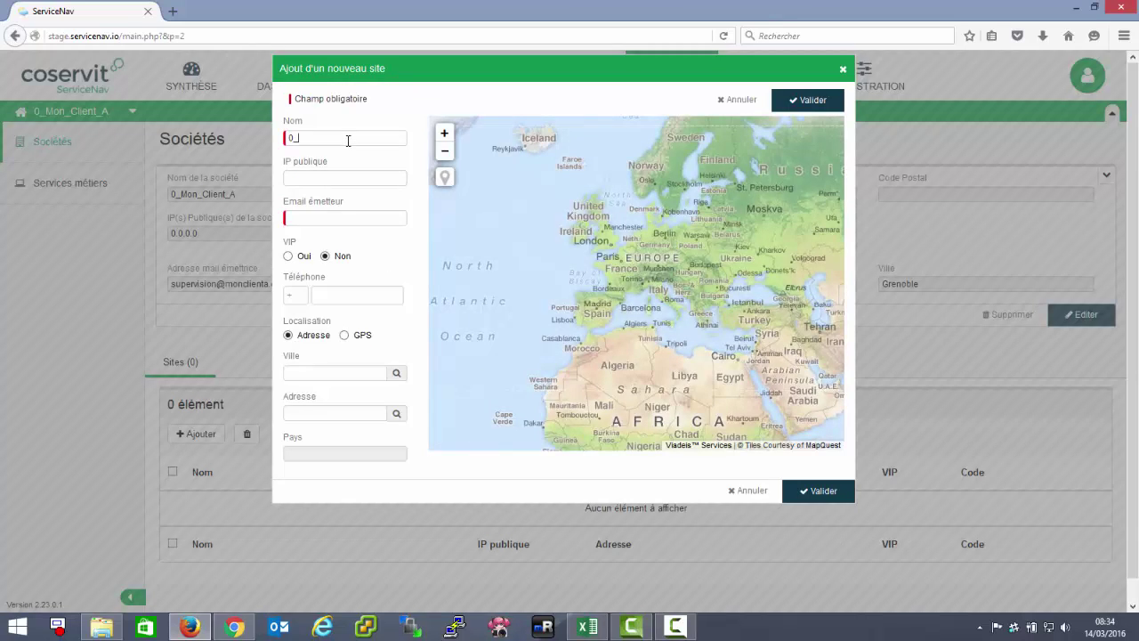
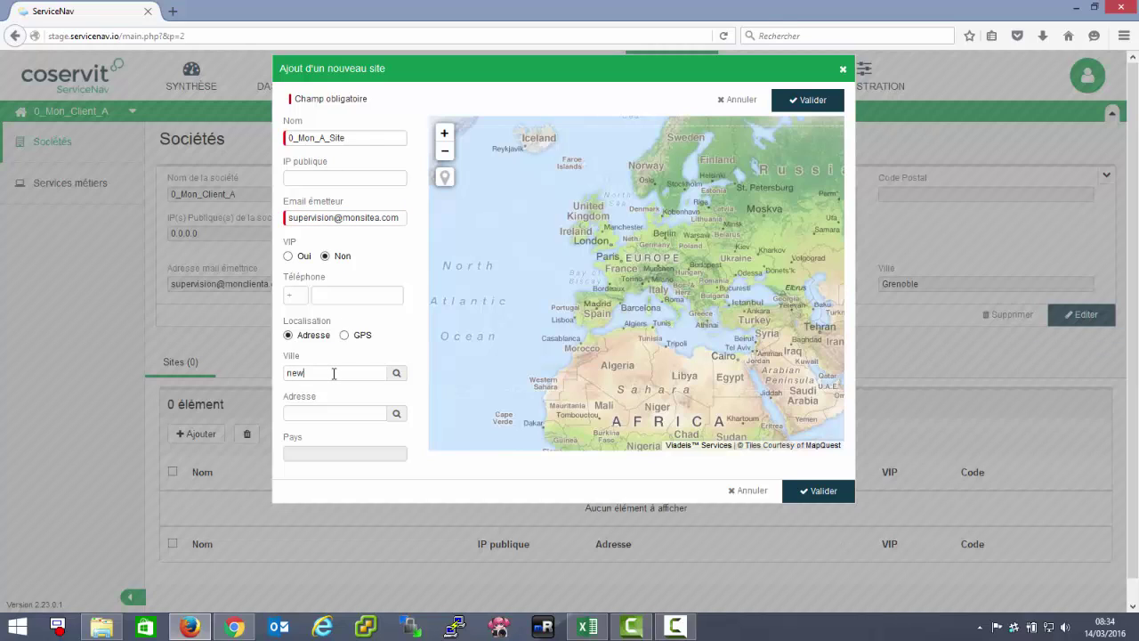
# Set the site's city to New York, US, zoom the map out, and save 0_Mon_A_Site
pyautogui.click(334, 373)
pyautogui.write('new-york')
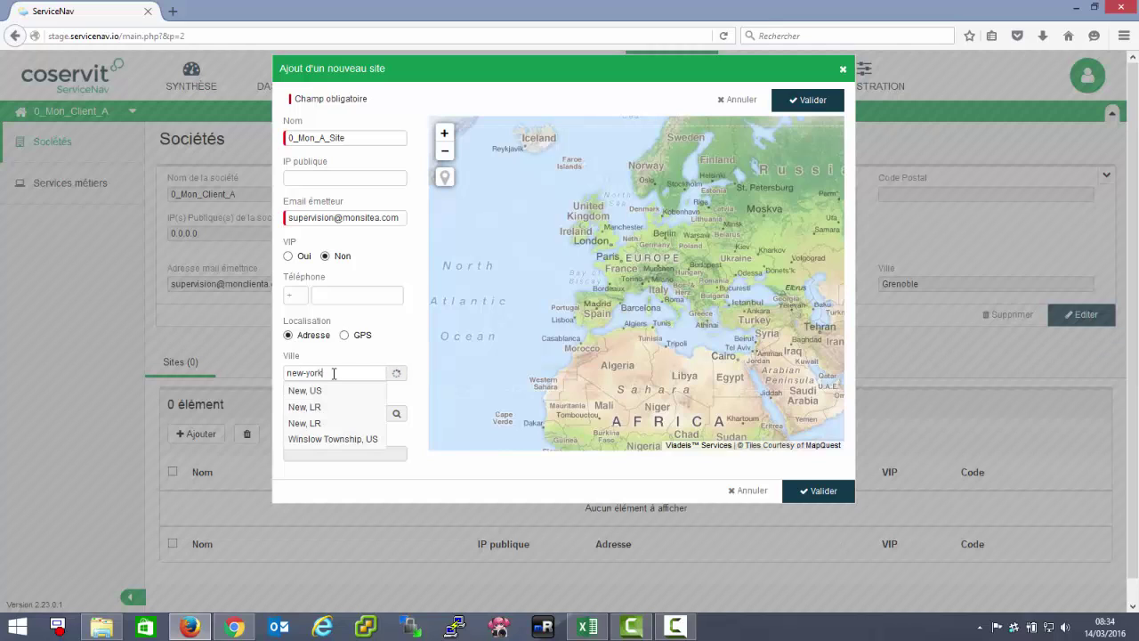
pyautogui.click(336, 408)
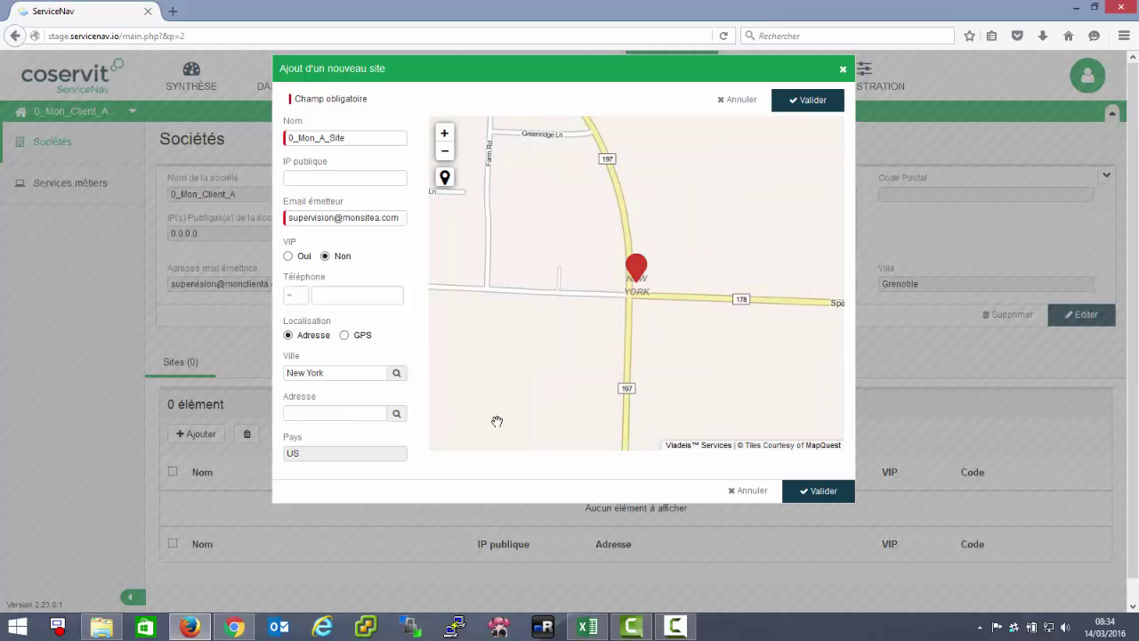
pyautogui.click(445, 151)
pyautogui.click(444, 151)
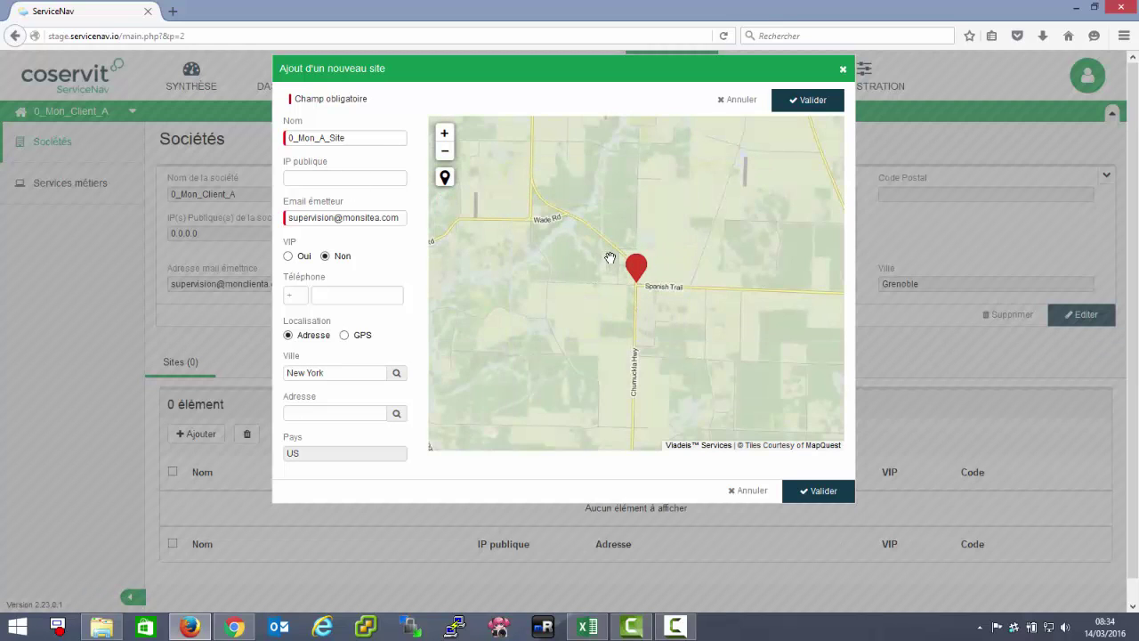
pyautogui.click(810, 494)
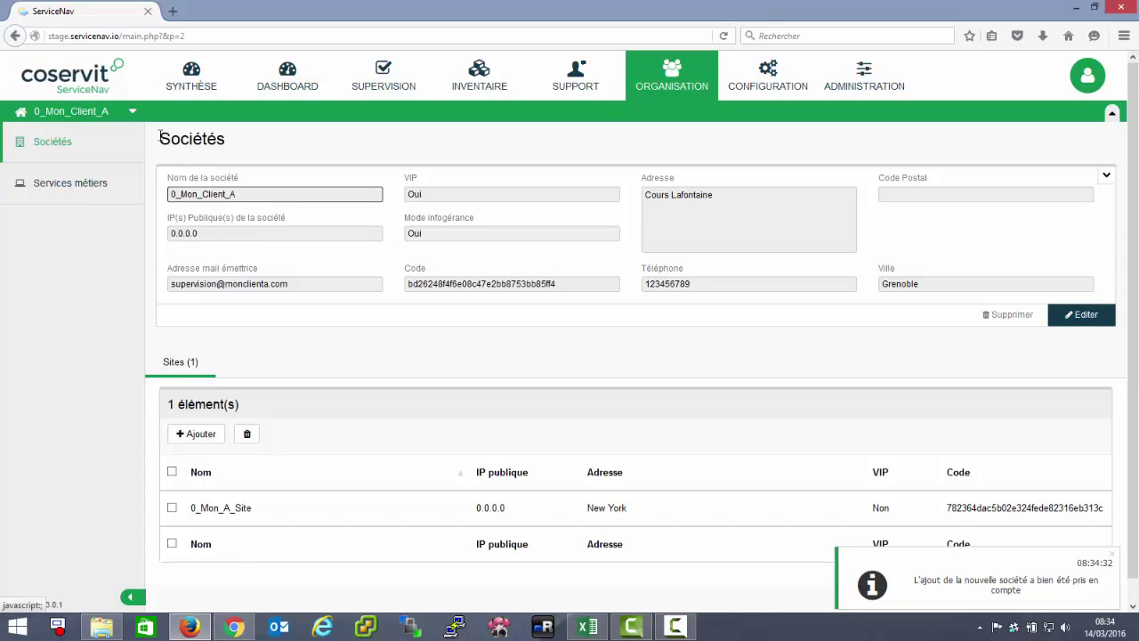
pyautogui.click(130, 111)
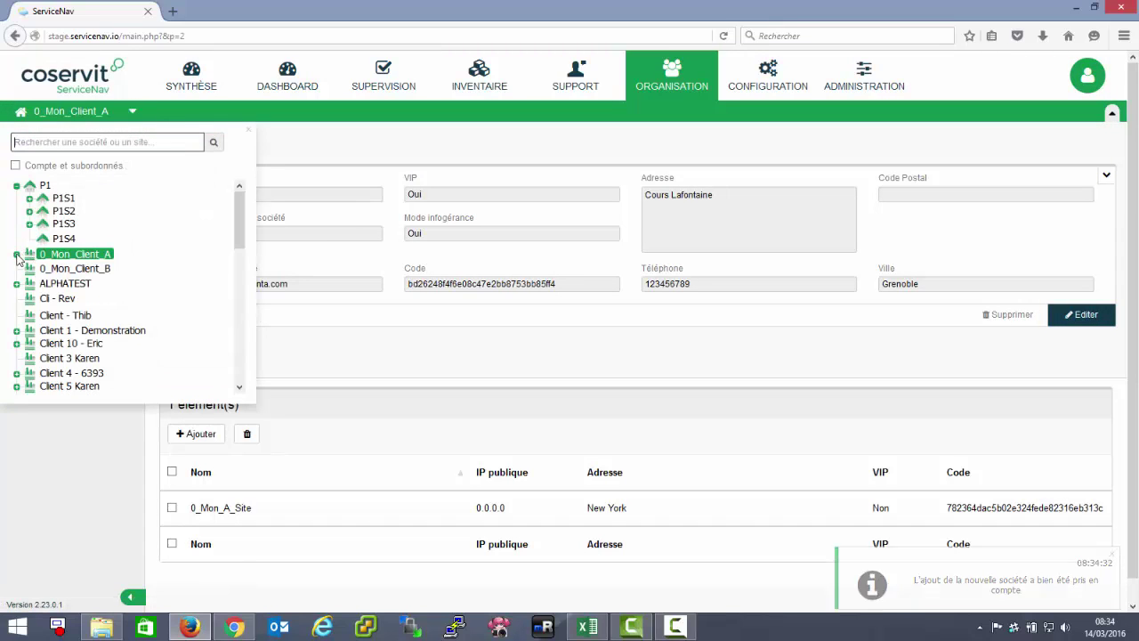